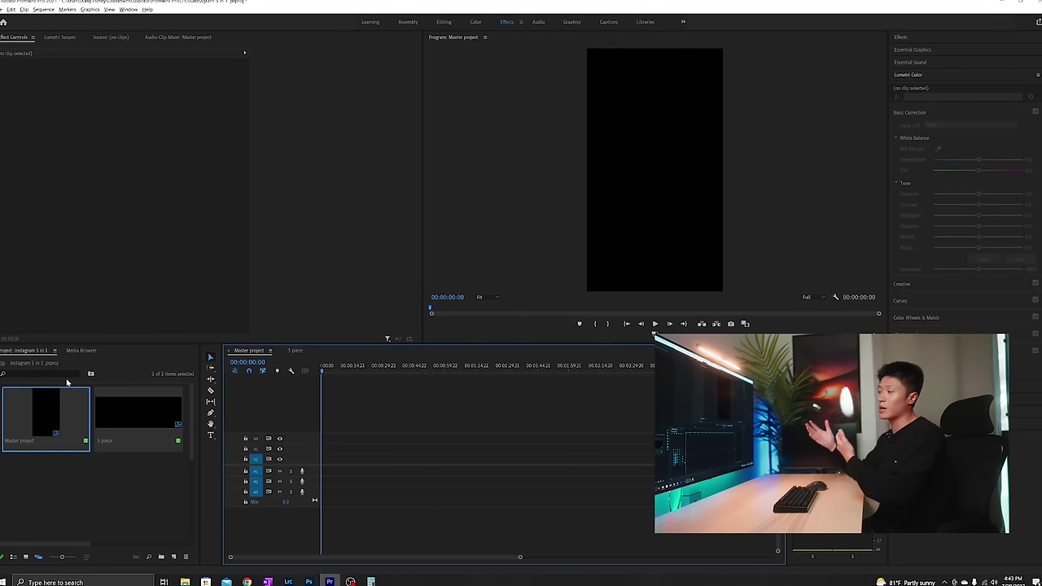
- Open the 5 piece sequence and preview the clips of the 4k 3840x 2160 sequence at full size
double_click(168, 403)
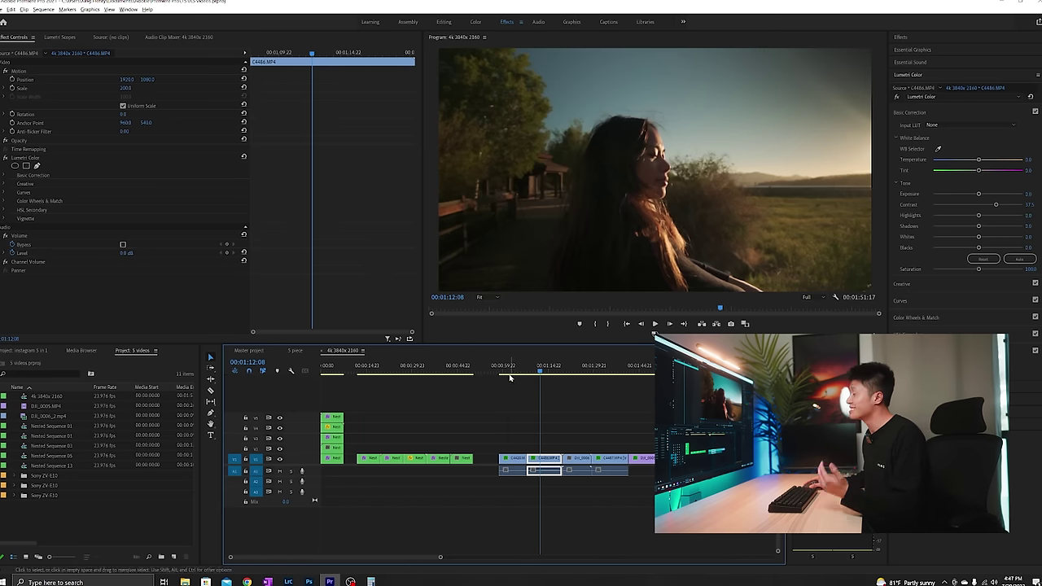
left_click_drag(506, 370, 576, 377)
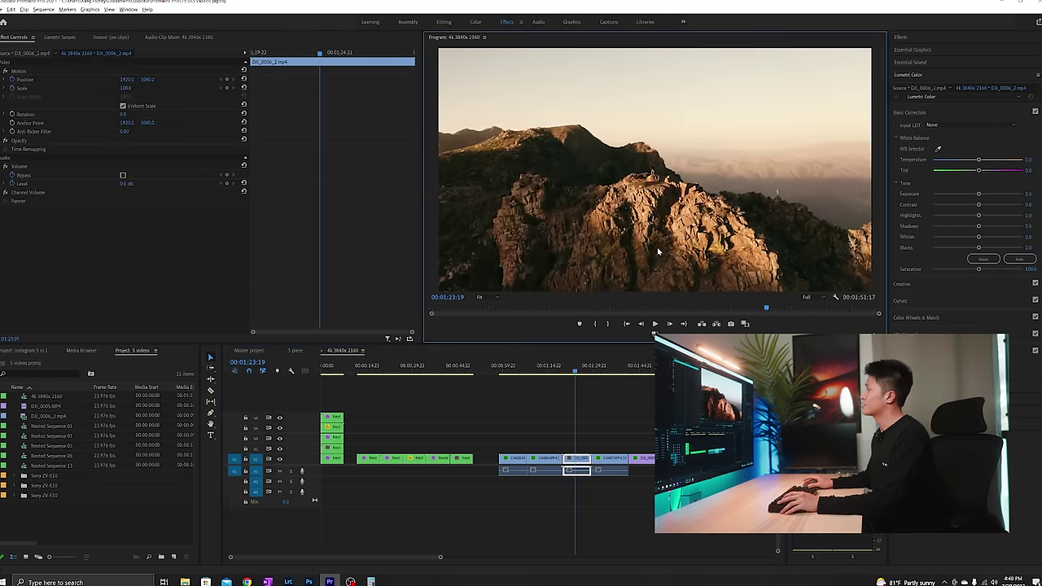
key("grave")
key("space")
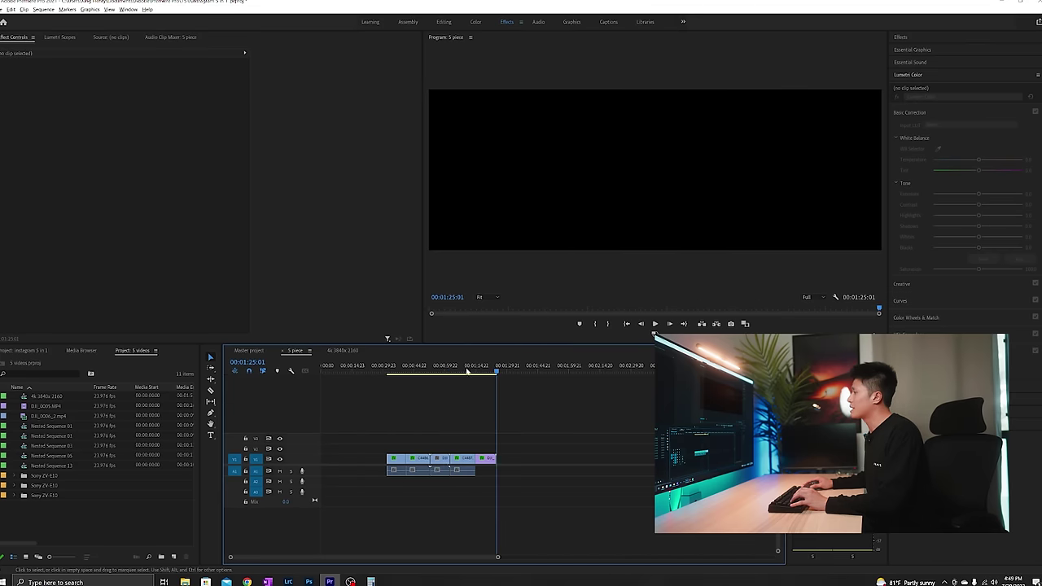
- Set the scale of C4420.MP4 in the 5 piece sequence to 159 and reduce the scale of C4486.MP4 to fit the wide frame
left_click_drag(466, 370, 454, 392)
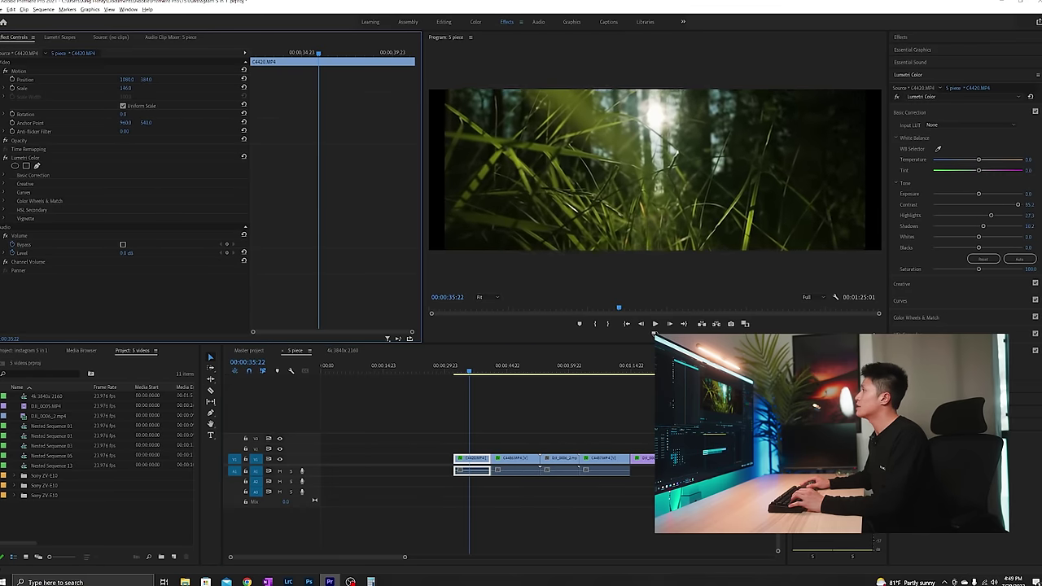
left_click_drag(125, 88, 124, 88)
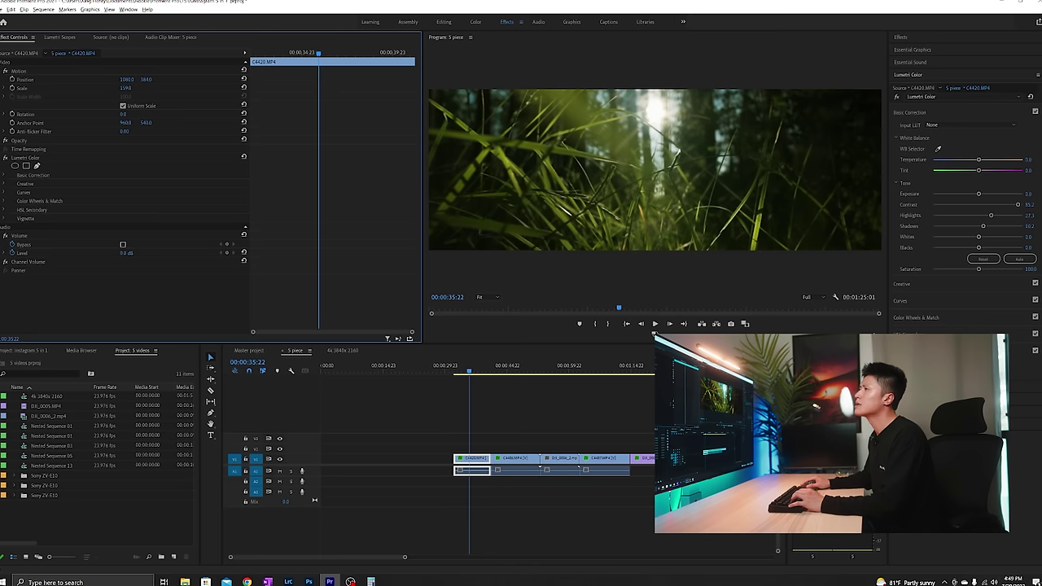
left_click(522, 369)
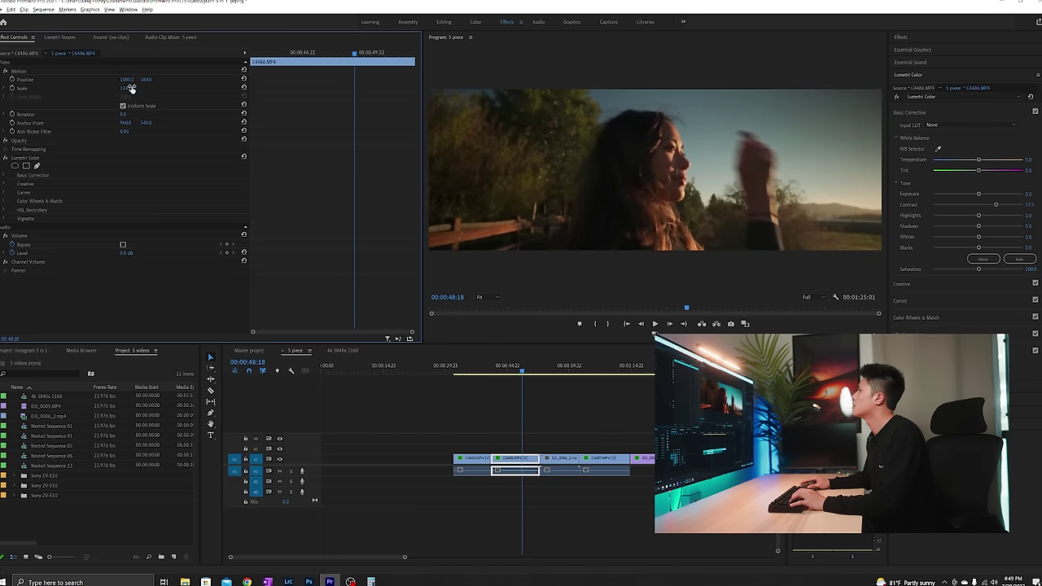
- Reduce the scale of DJI_0006_2.mp4 to fit the wide frame and set the scale of C4487.MP4 to 113
left_click_drag(462, 361, 554, 383)
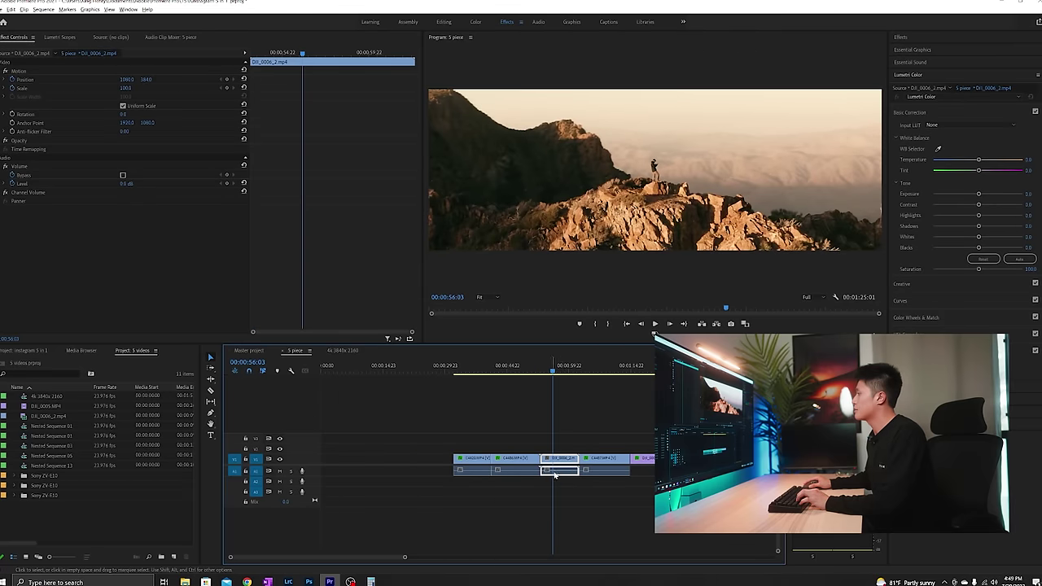
mouse_move(124, 88)
left_mouse_down()
mouse_move(88, 88)
mouse_move(125, 88)
left_mouse_up()
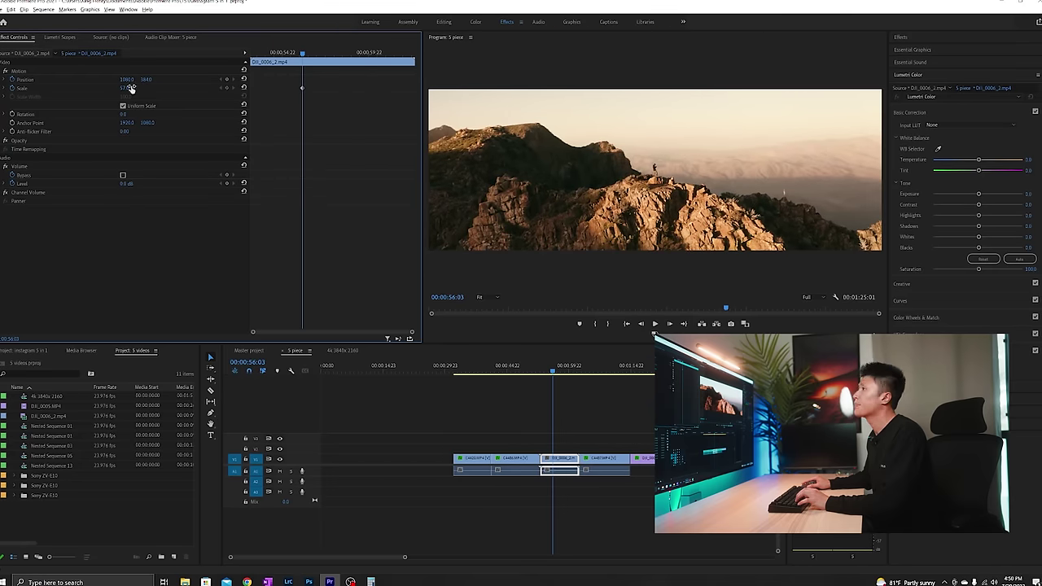
left_click(593, 371)
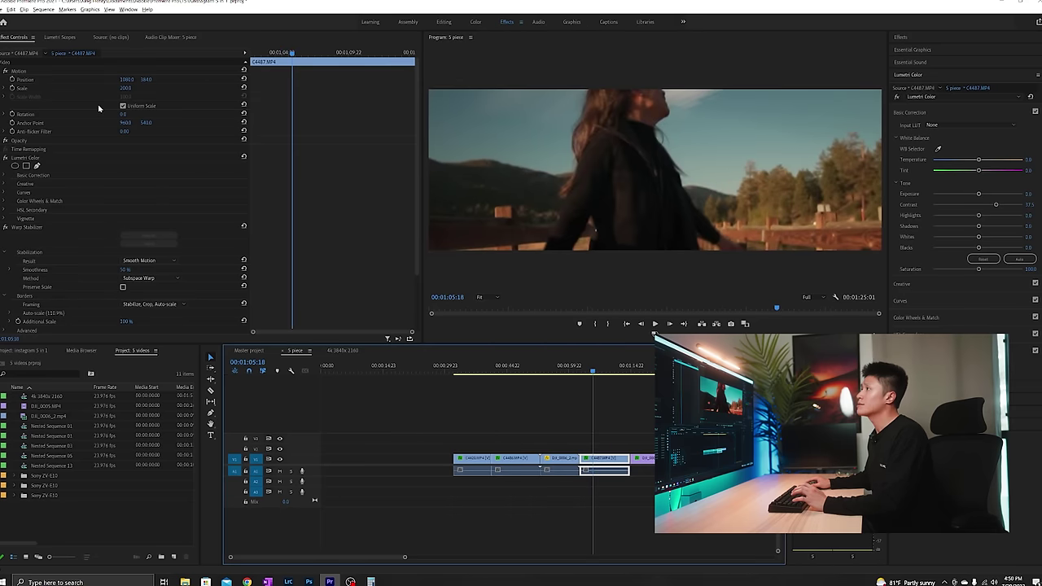
left_click_drag(125, 87, 109, 88)
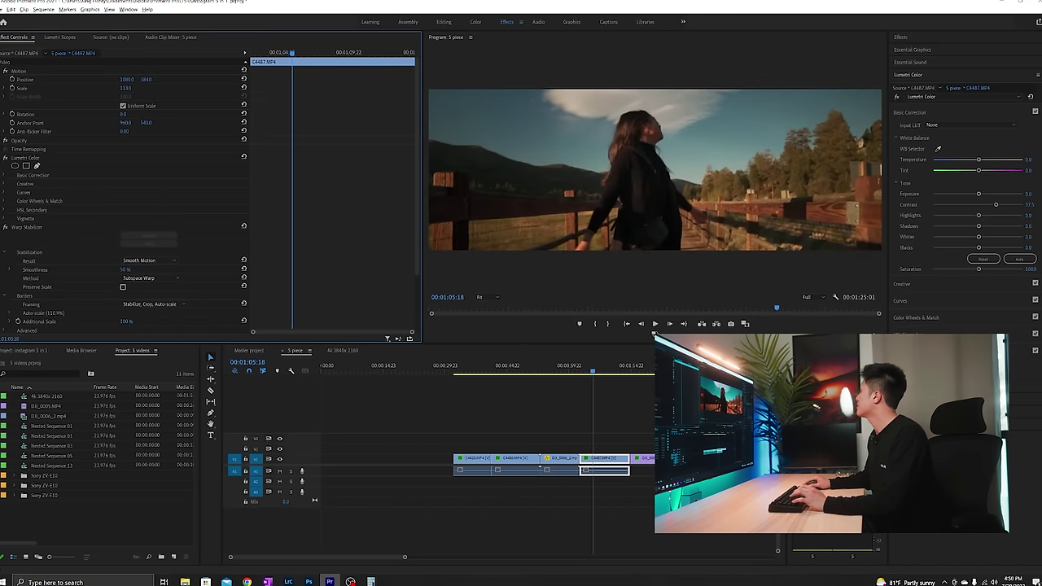
left_click(645, 371)
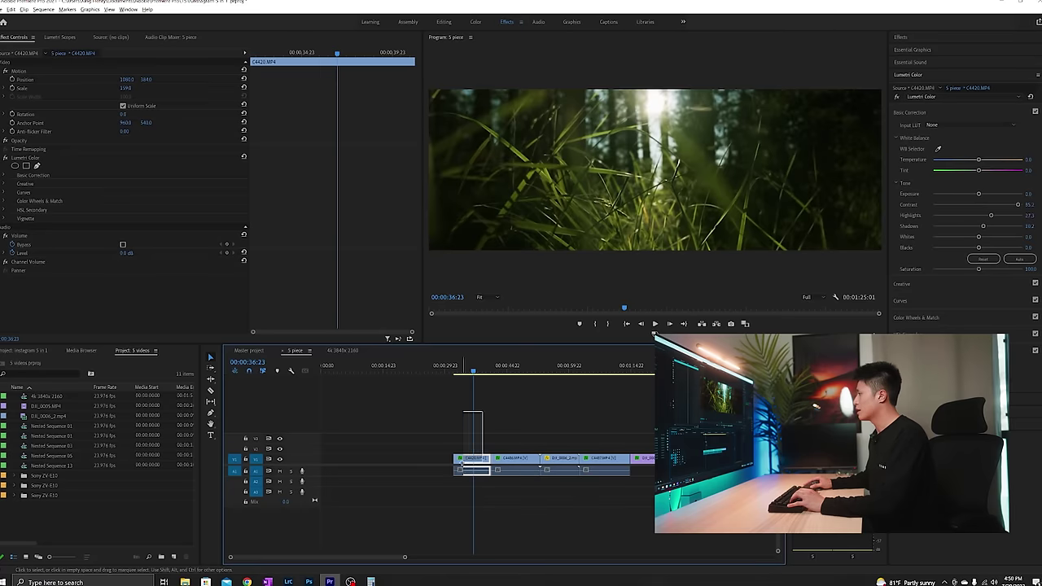
- Nest each clip of the 5 piece sequence into its own nested sequence, keeping the default names
right_click(465, 462)
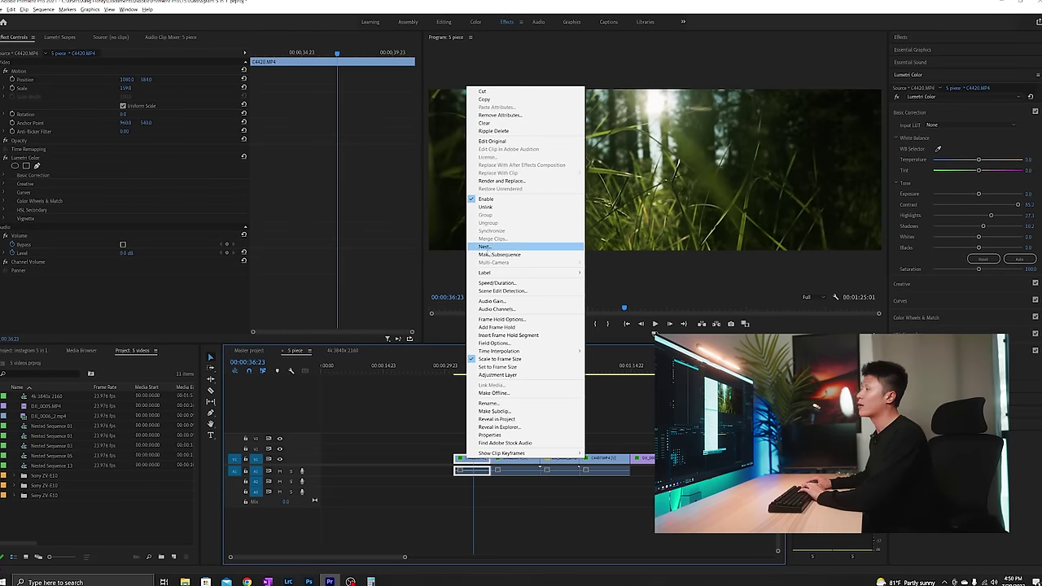
left_click(484, 246)
key("Return")
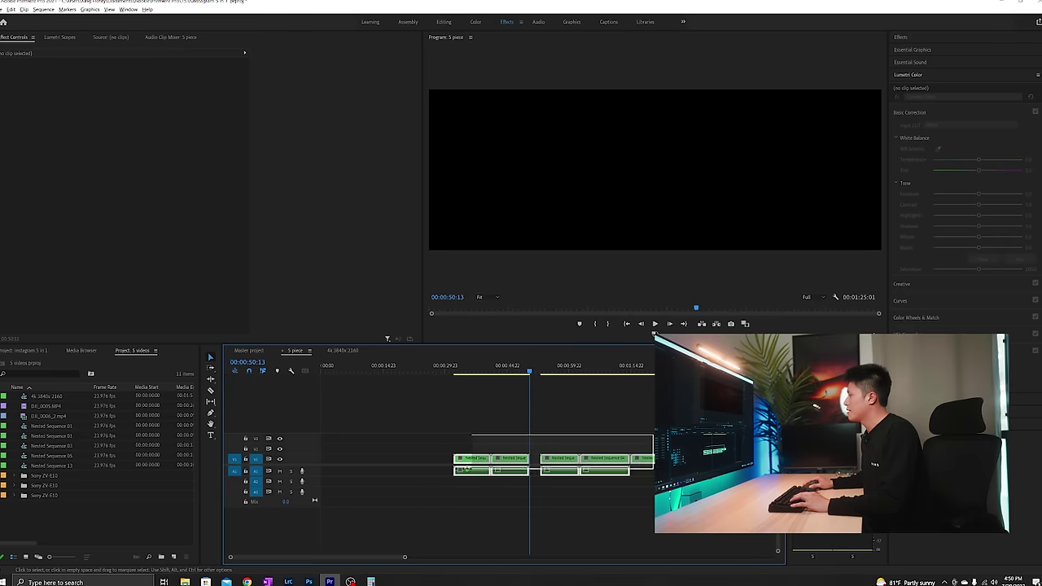
- Copy the five nested sequences into the Master project sequence, starting at 00:00:00:00
left_click(249, 350)
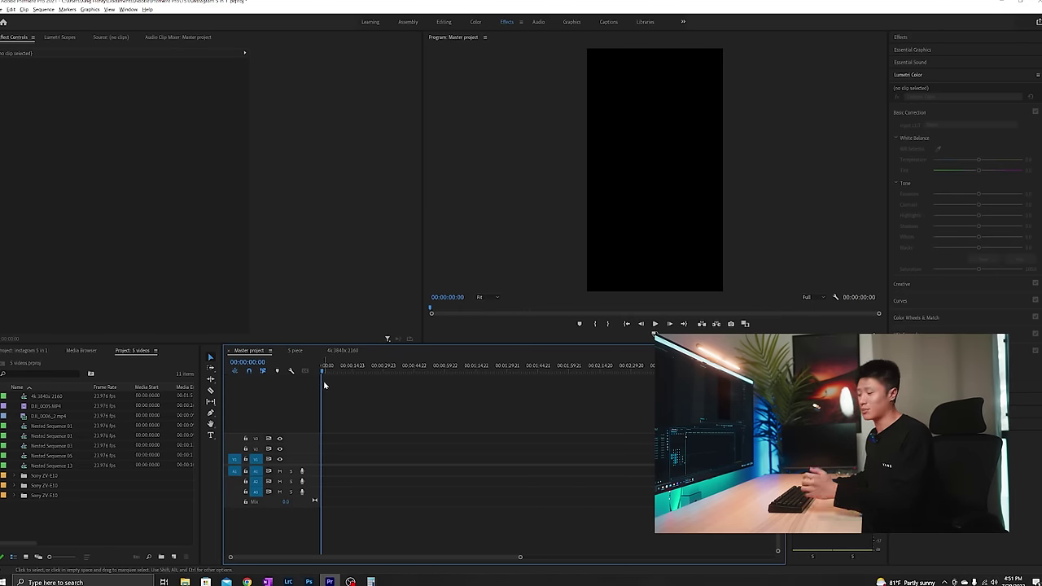
left_click_drag(405, 372, 293, 402)
key("equal")
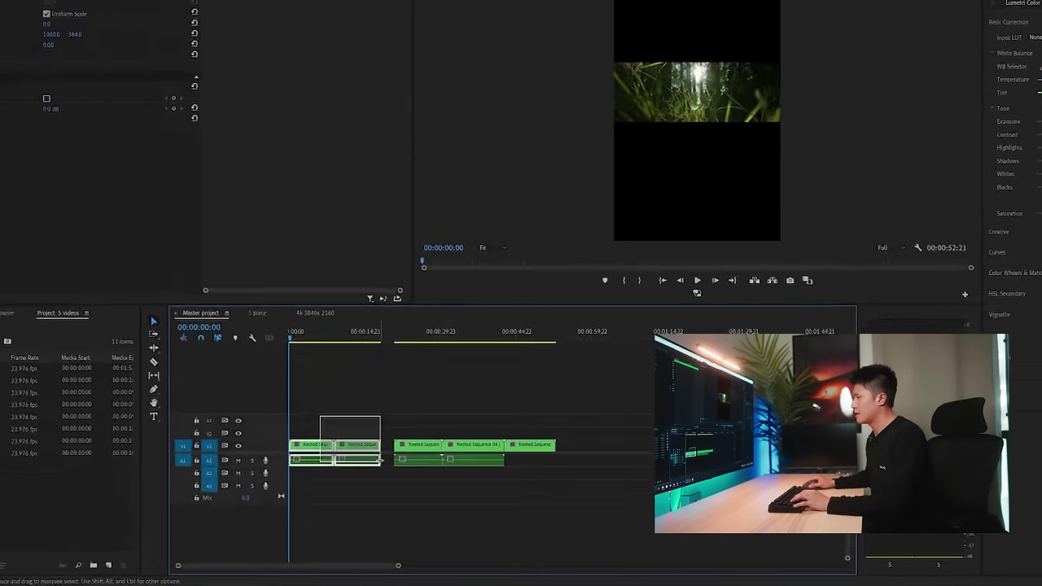
- Unlink the audio of all nested sequences in Master project and delete the audio clips
right_click(313, 402)
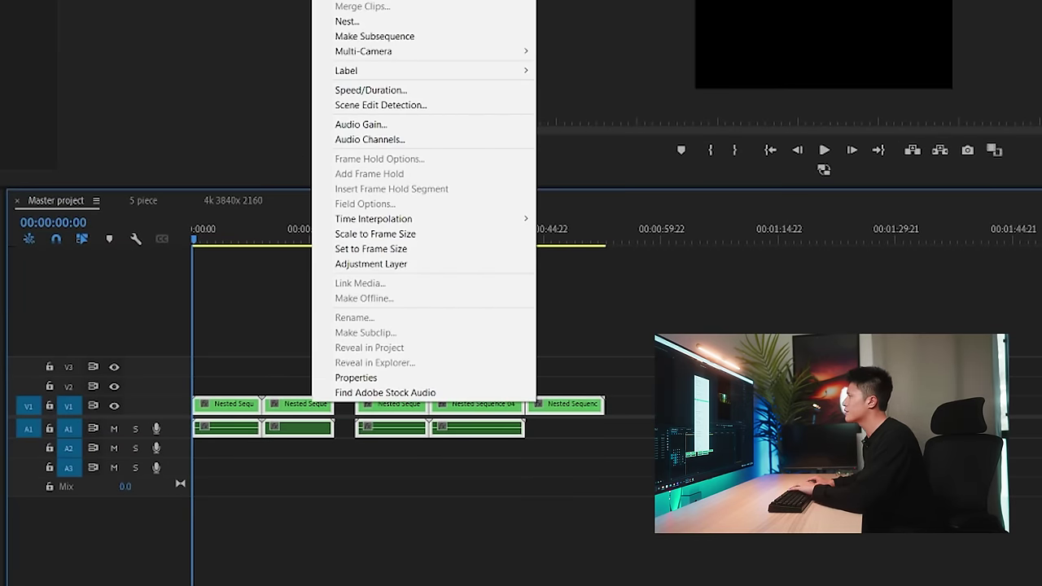
left_click(375, 0)
left_click_drag(583, 503, 219, 429)
key("Delete")
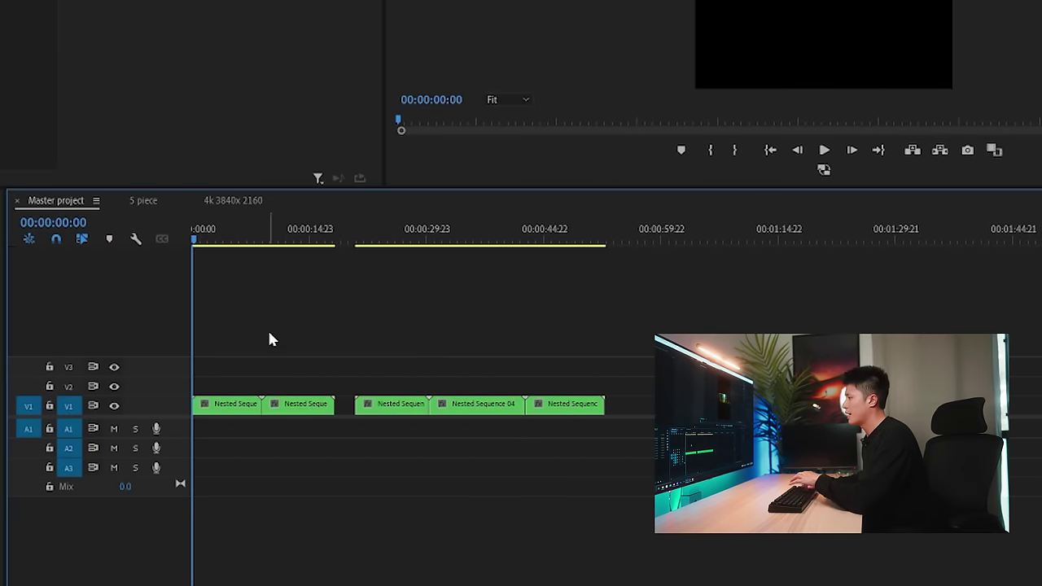
- Stack the five nested sequences on separate video tracks V1 to V5, all starting at 00:00:00:00
left_click_drag(274, 411, 235, 368)
left_click_drag(472, 409, 203, 329)
key("=")
key("=")
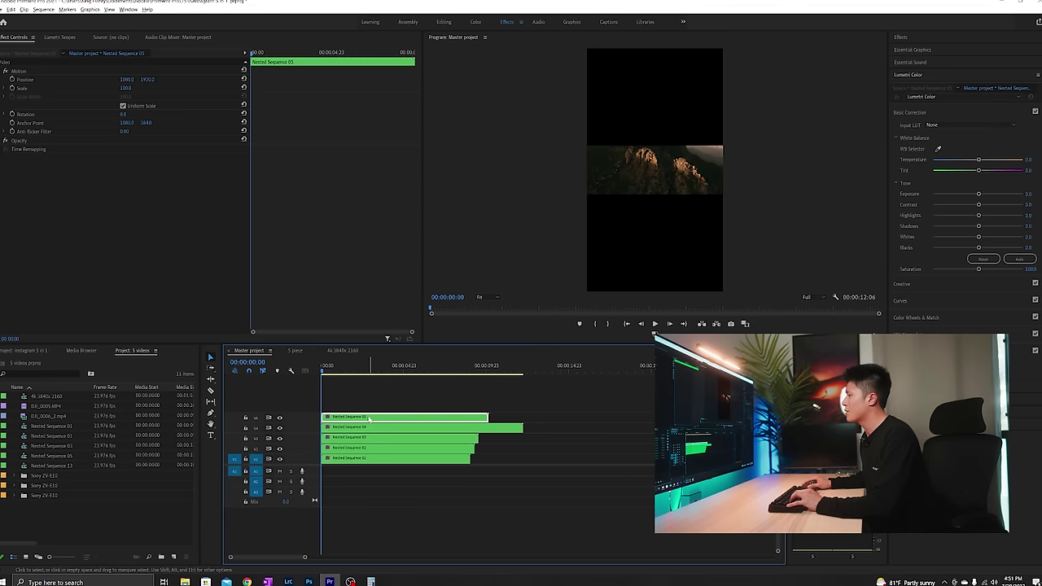
- Move the clips above V2 aside in the timeline and raise Nested Sequence 02 to the top edge of the vertical frame
left_click_drag(369, 420, 544, 410)
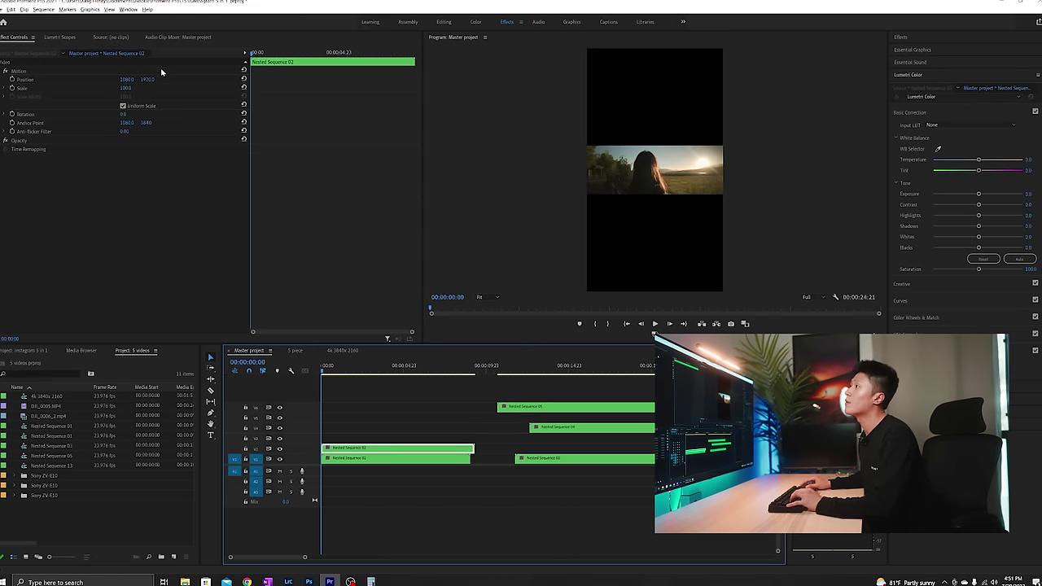
left_click_drag(147, 79, 33, 80)
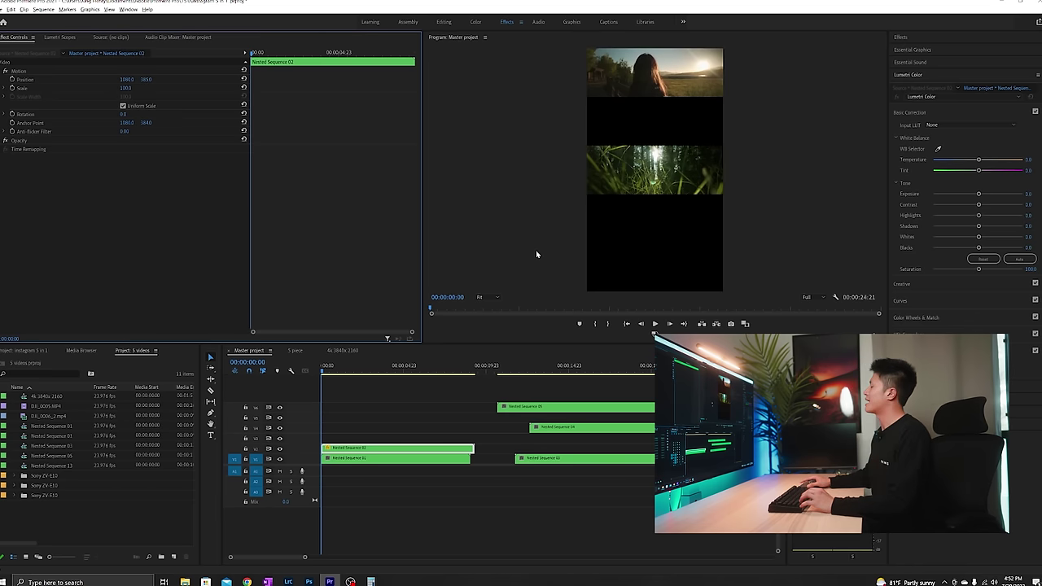
- Move Nested Sequence 02 up to track V6 and shift Nested Sequence 05 farther along the timeline on V7
left_click(521, 374)
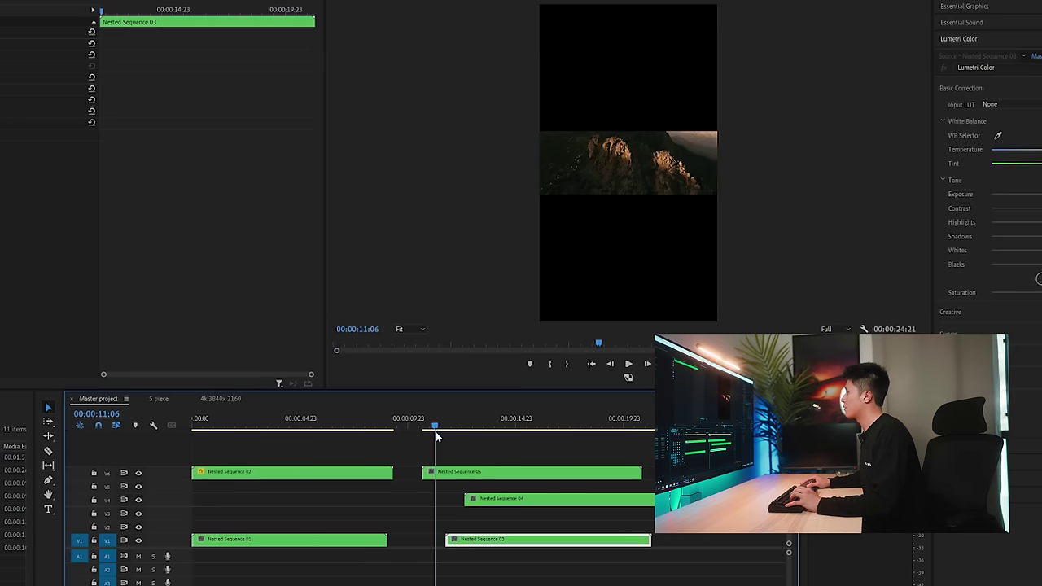
left_click_drag(475, 477, 671, 457)
left_click_drag(503, 423, 458, 469)
- Move Nested Sequence 03 to the start on V5, shift Nested Sequence 01 aside, and position 03 directly beneath Nested Sequence 02 in the frame
left_click_drag(494, 543, 200, 492)
key("Home")
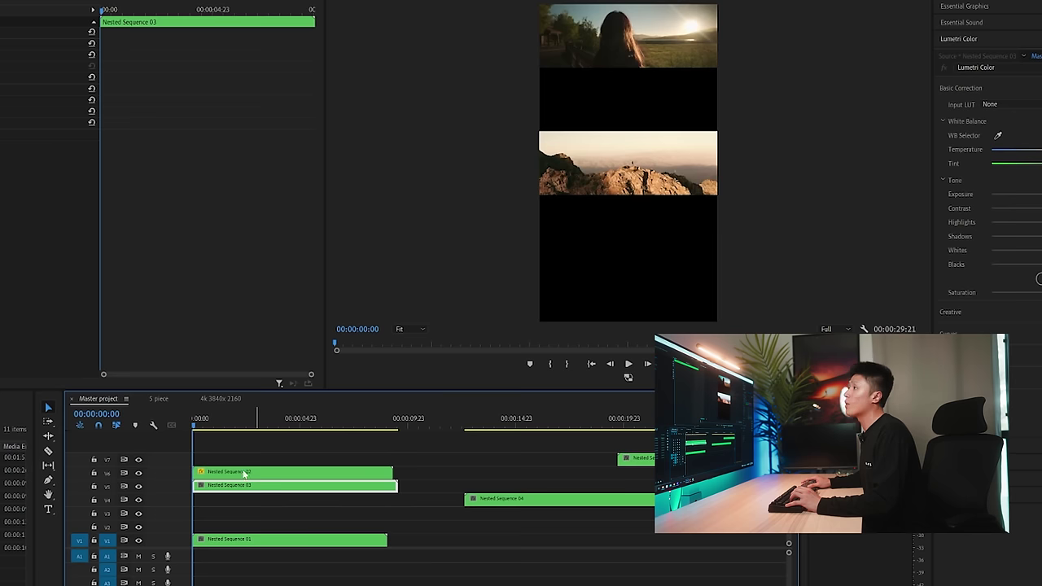
left_click_drag(208, 544, 531, 543)
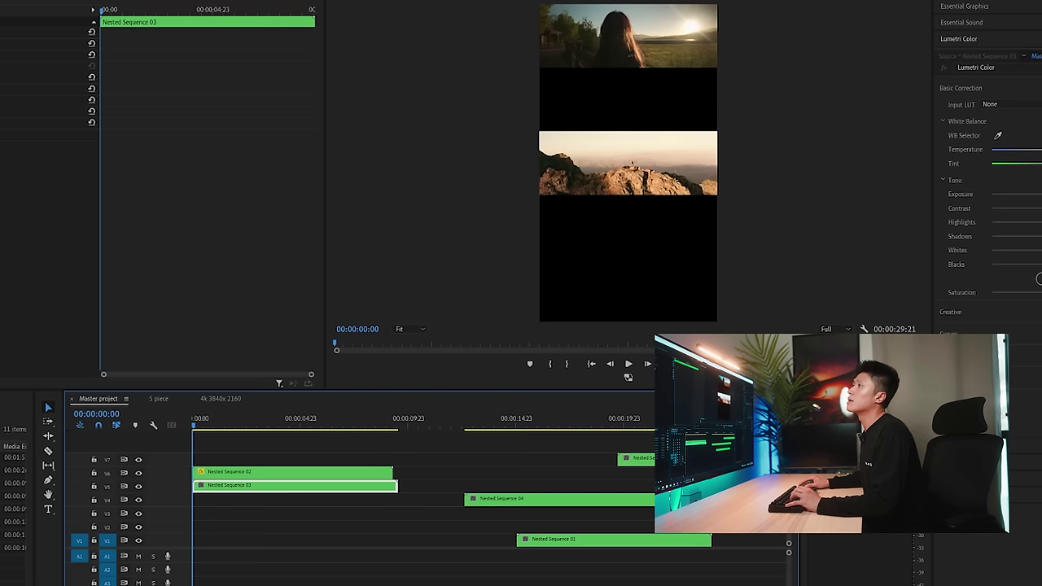
left_click_drag(5, 43, 0, 43)
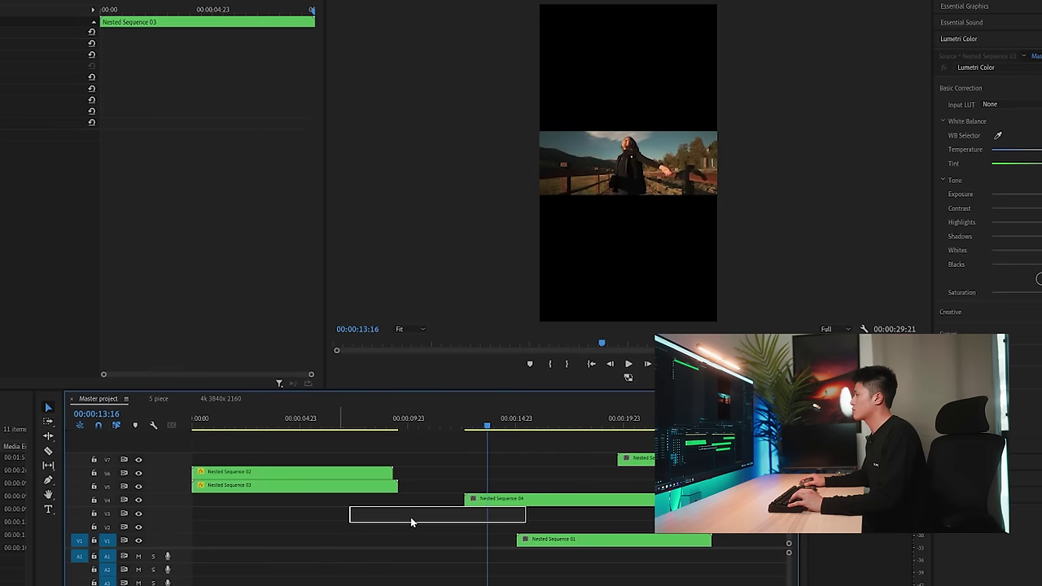
- Move Nested Sequence 04 to the start on V4 and Nested Sequence 05 to the start on V3, lowering 05 to the fourth row
left_click_drag(411, 522, 263, 499)
left_click_drag(335, 428, 192, 425)
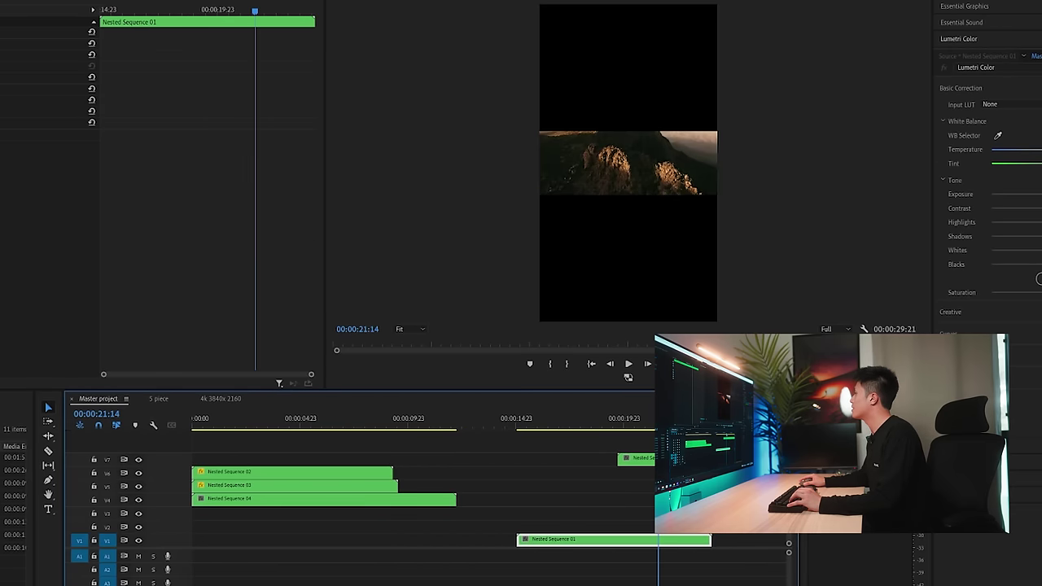
left_click_drag(635, 458, 228, 513)
left_click(224, 424)
key("Home")
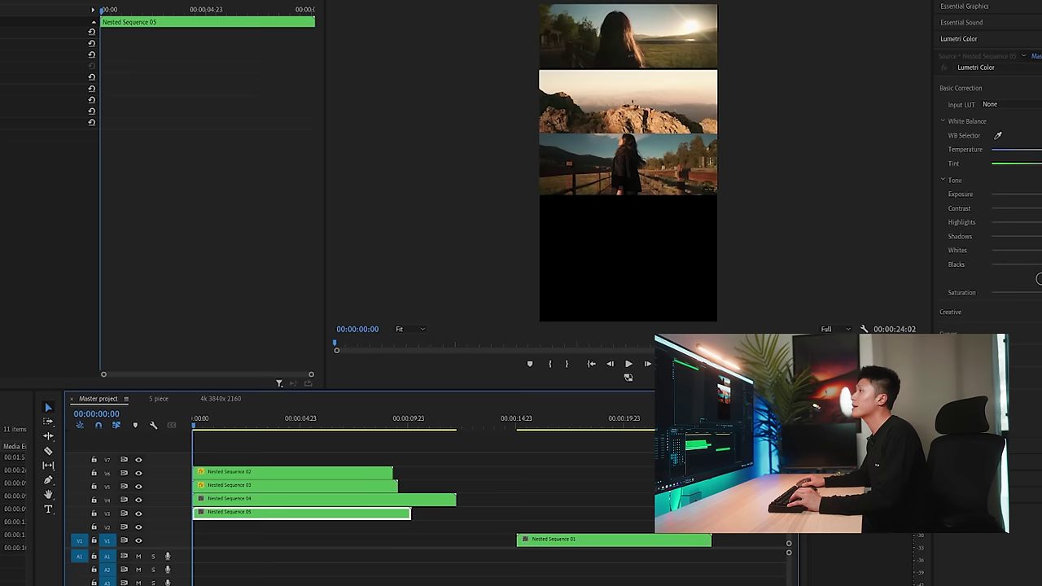
- Return Nested Sequence 01 to the start on V1 and lower it to the fifth row of the vertical frame
left_click_drag(592, 541, 267, 552)
left_click_drag(243, 549, 268, 546)
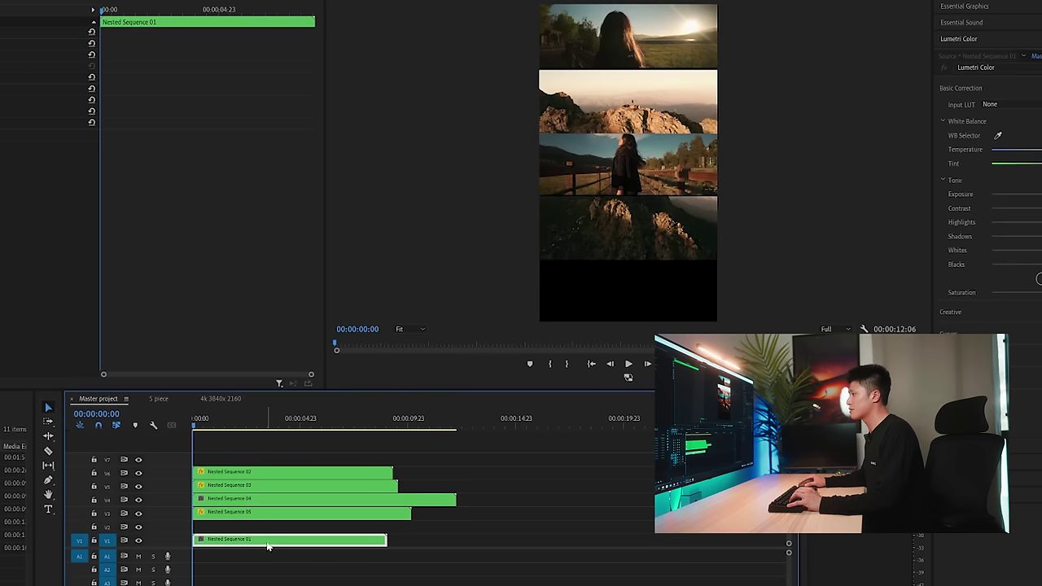
left_click_drag(2, 43, 32, 43)
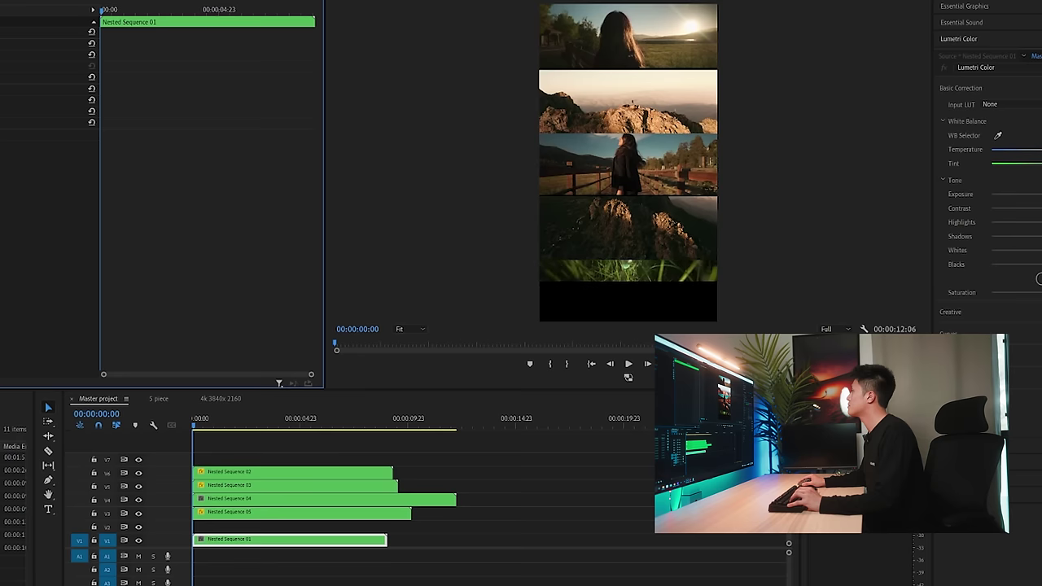